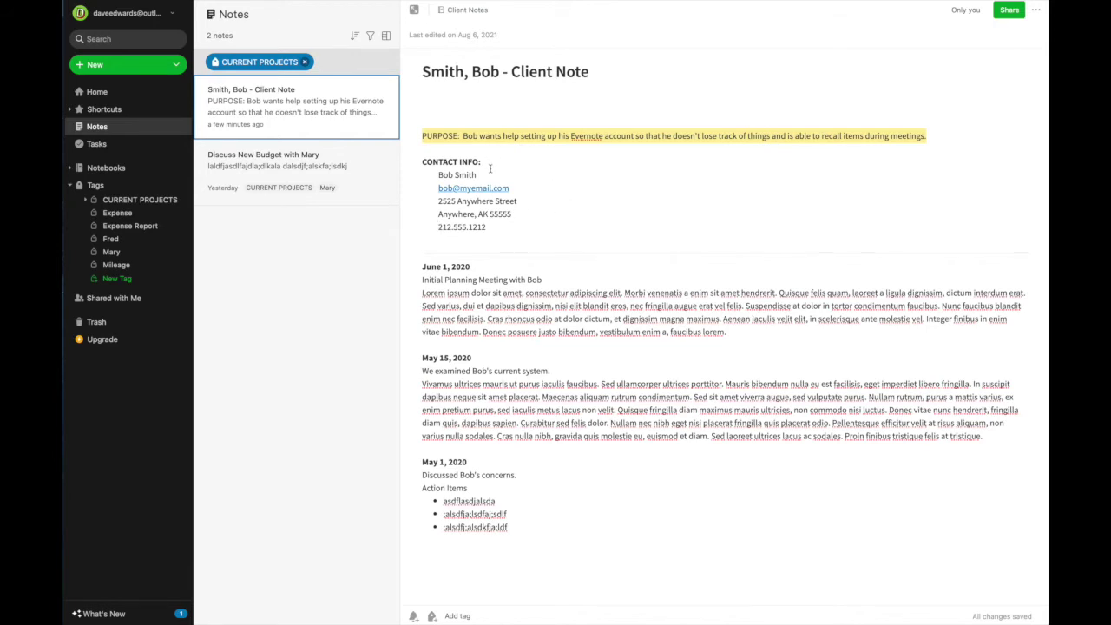
Add two action lines under the June 1, 2020 paragraph: providing information and getting the resume.
left_click(440, 239)
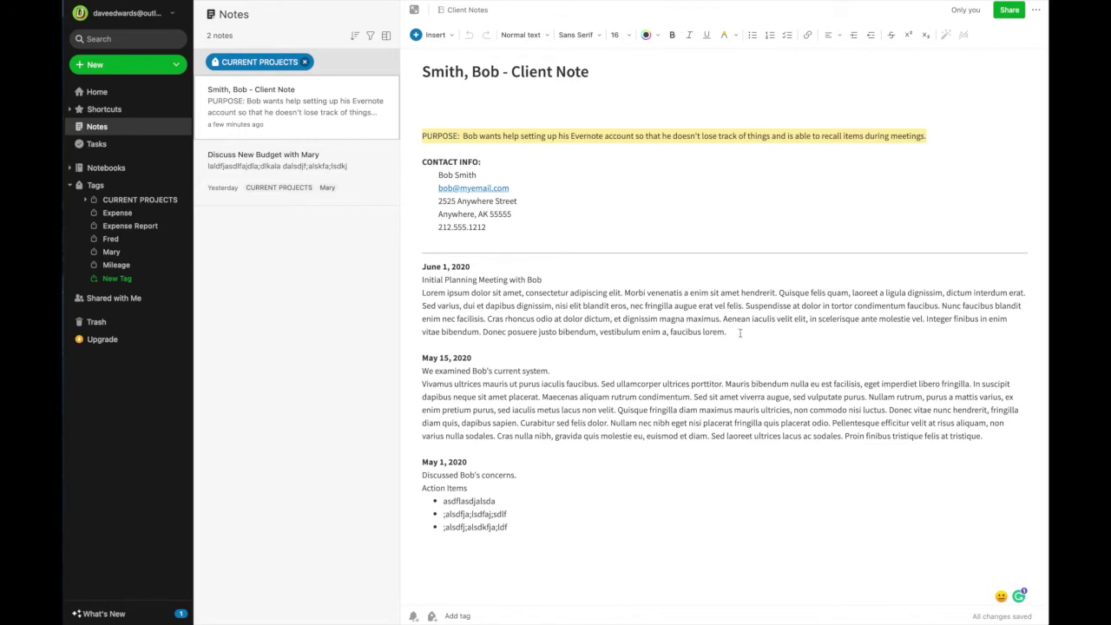
left_click(741, 333)
key("Return")
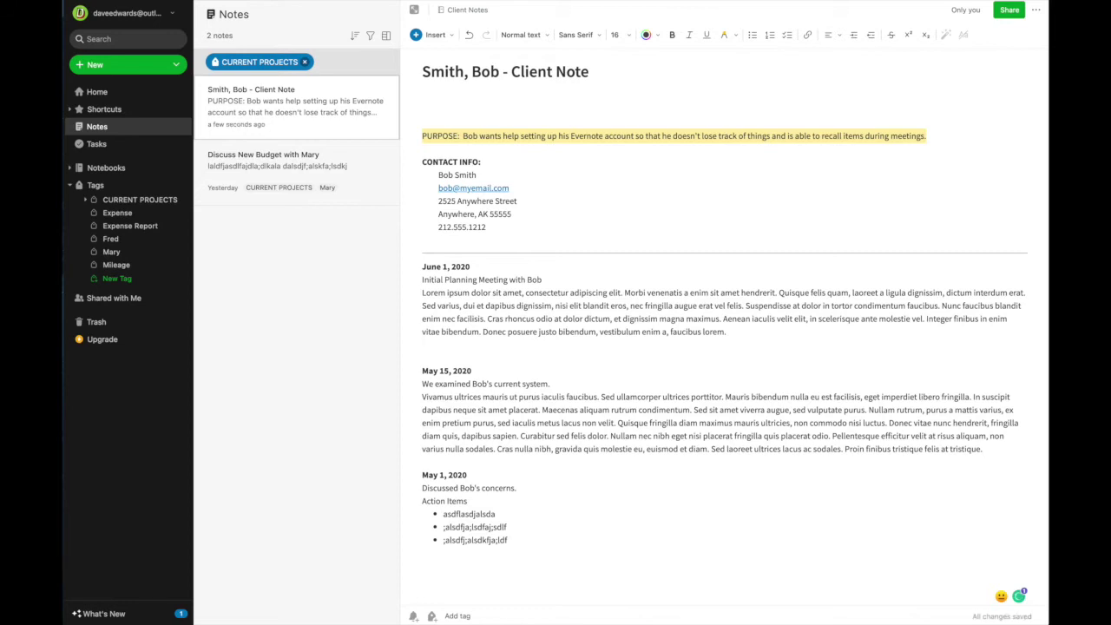
type("Dave will provide information.")
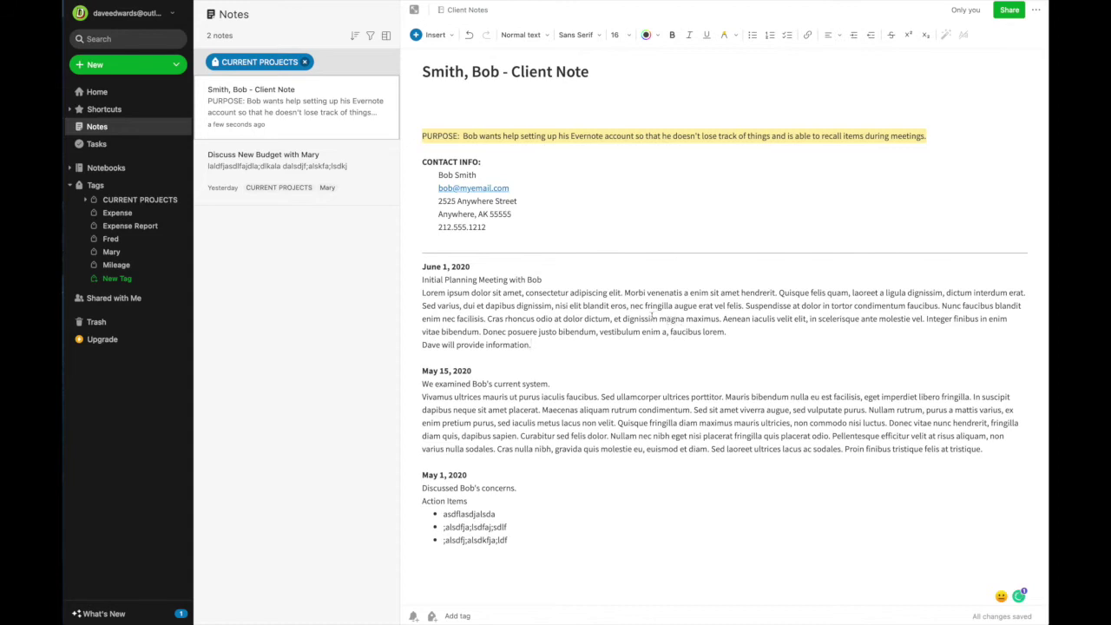
key("Return")
type("Bob ")
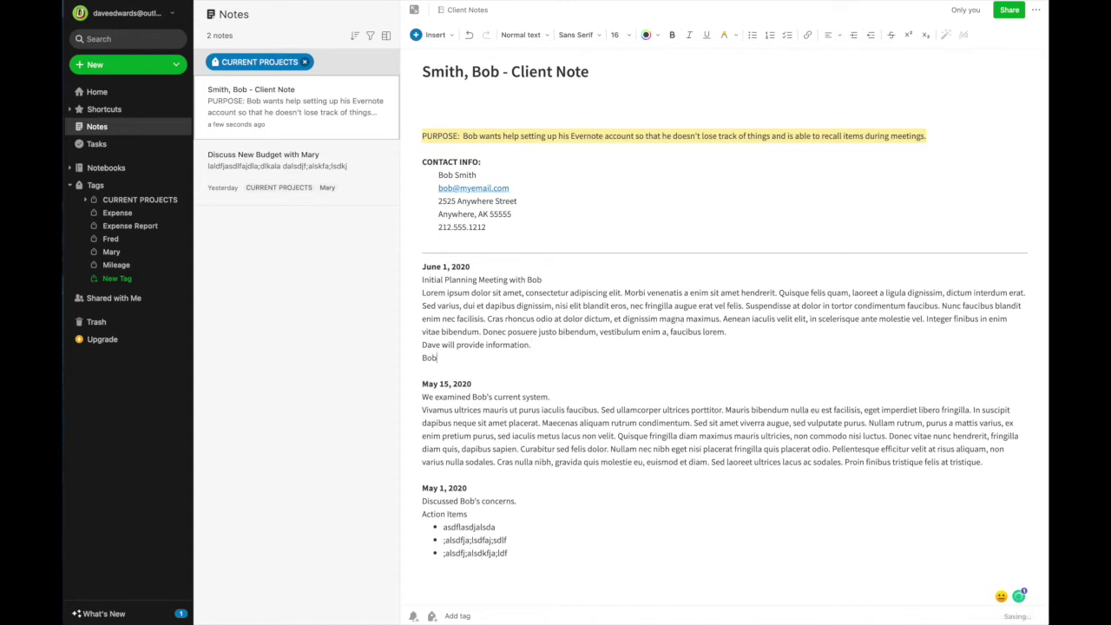
type("is goingn t")
key("BackSpace")
key("BackSpace")
key("BackSpace")
type("get me his resume.")
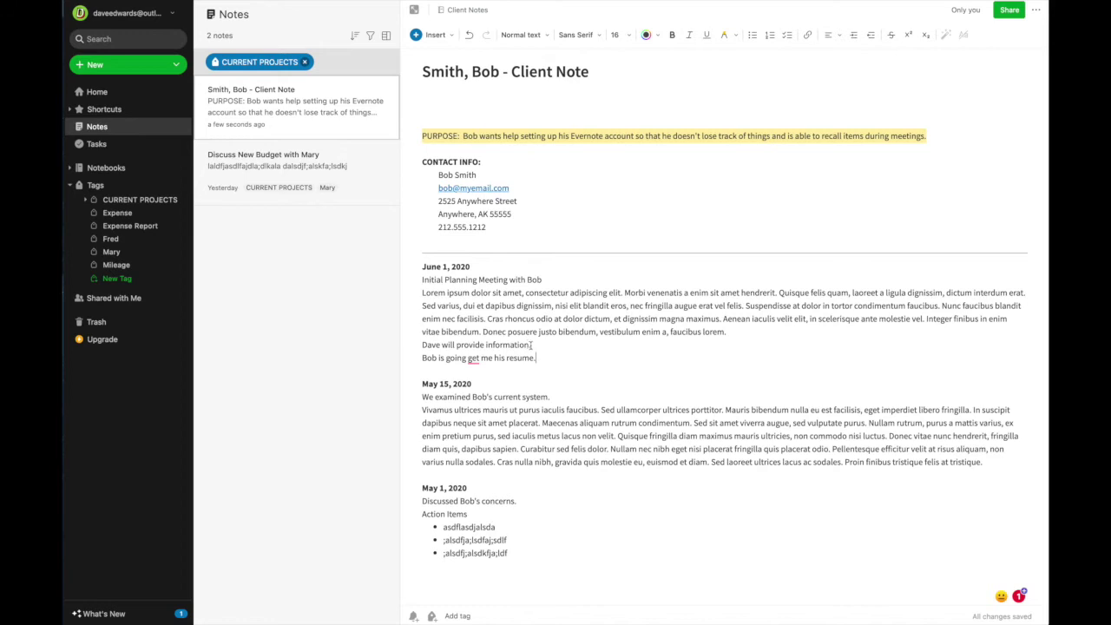
Color the 'will provide information' action line red.
left_click_drag(532, 345, 419, 349)
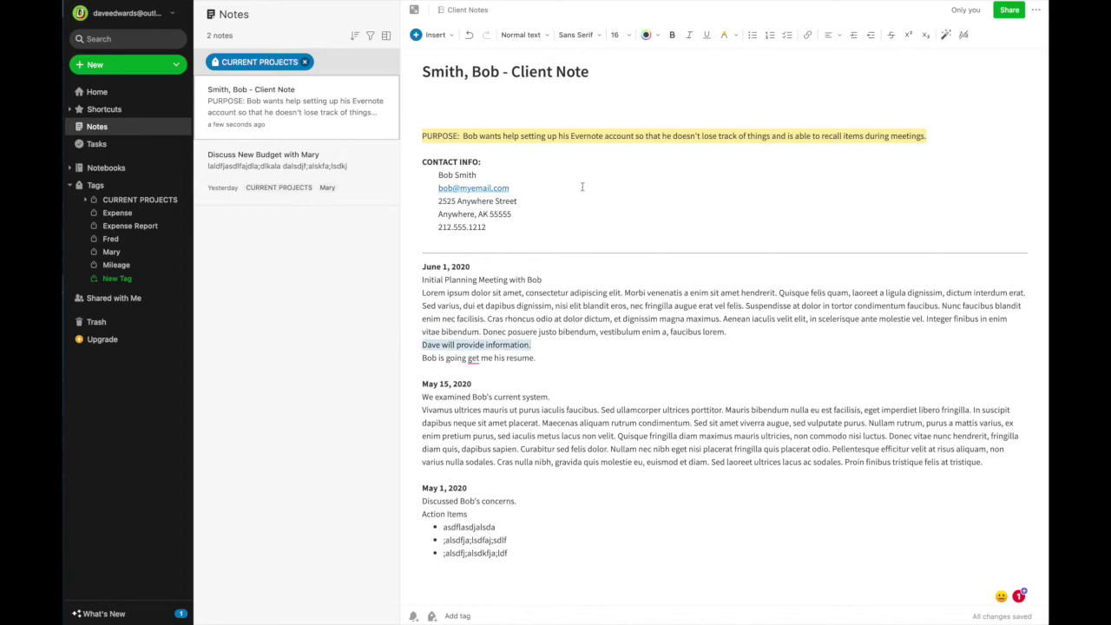
left_click(647, 35)
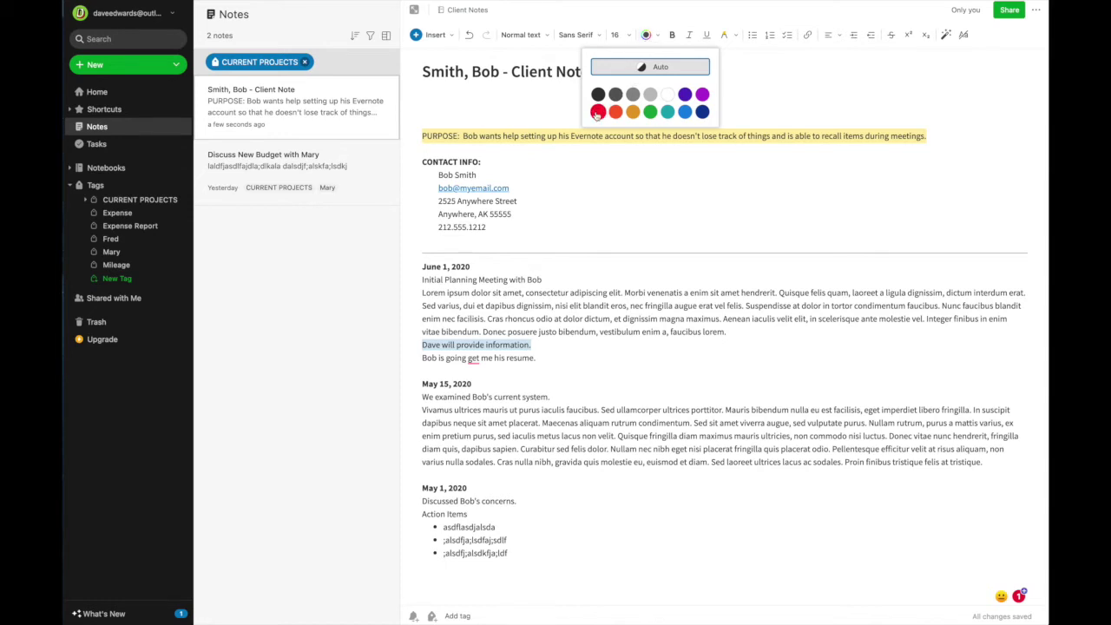
left_click(597, 113)
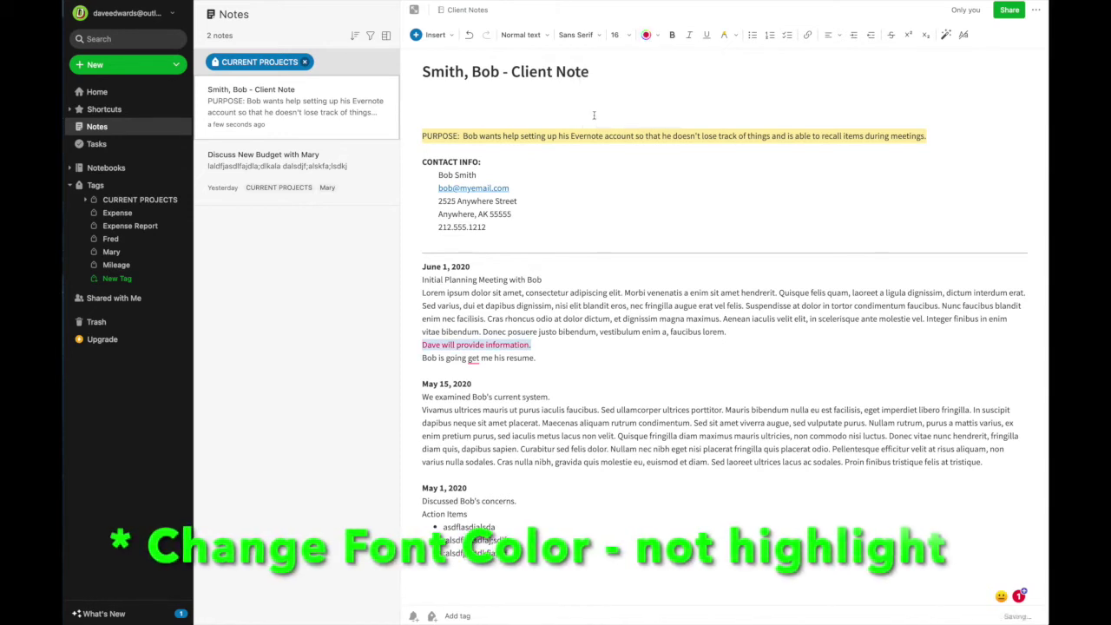
left_click(548, 356)
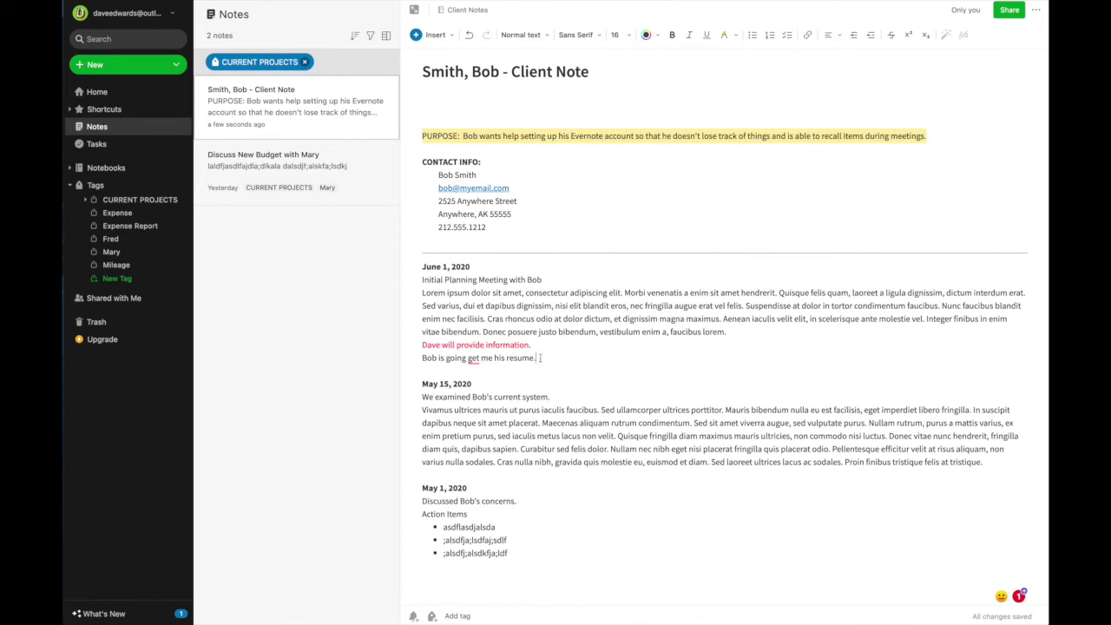
Color the resume action line blue.
left_click_drag(536, 358, 413, 360)
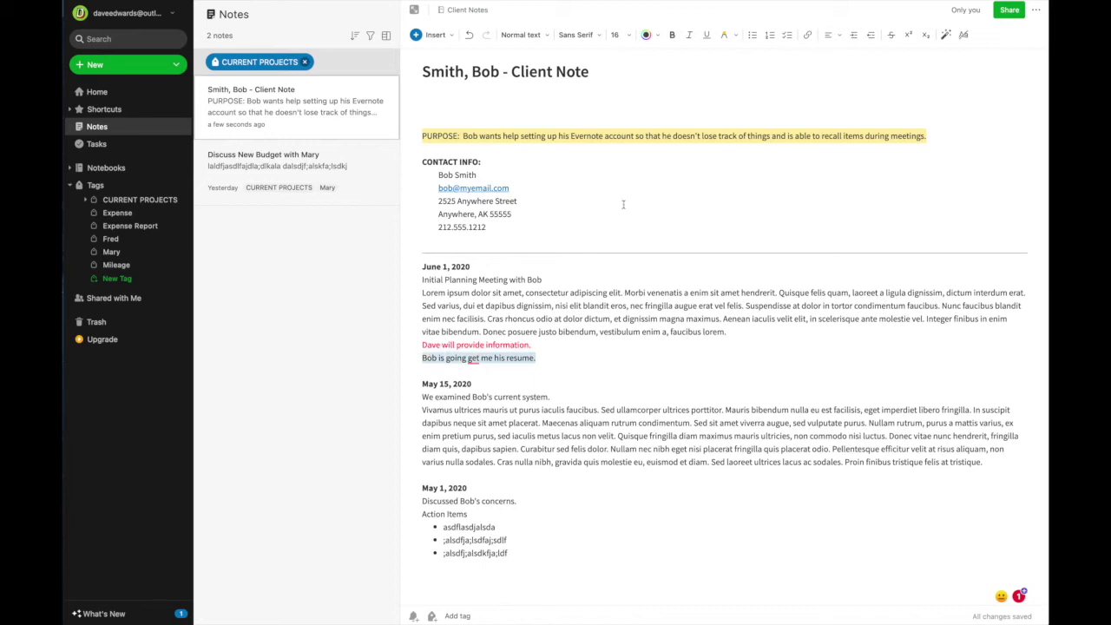
left_click(646, 36)
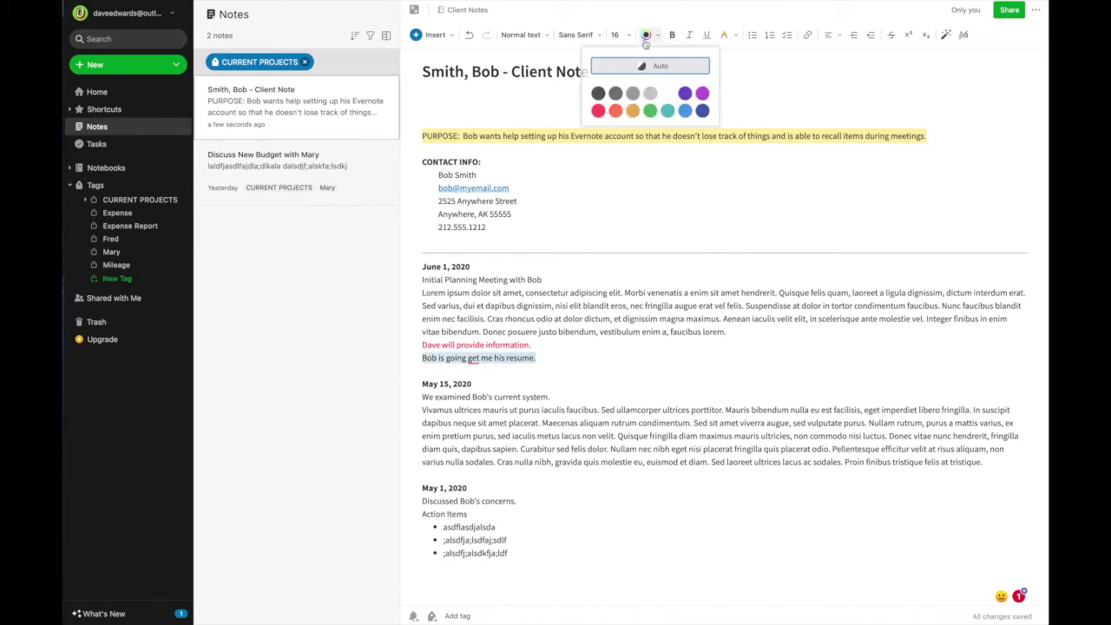
left_click(683, 111)
left_click(627, 213)
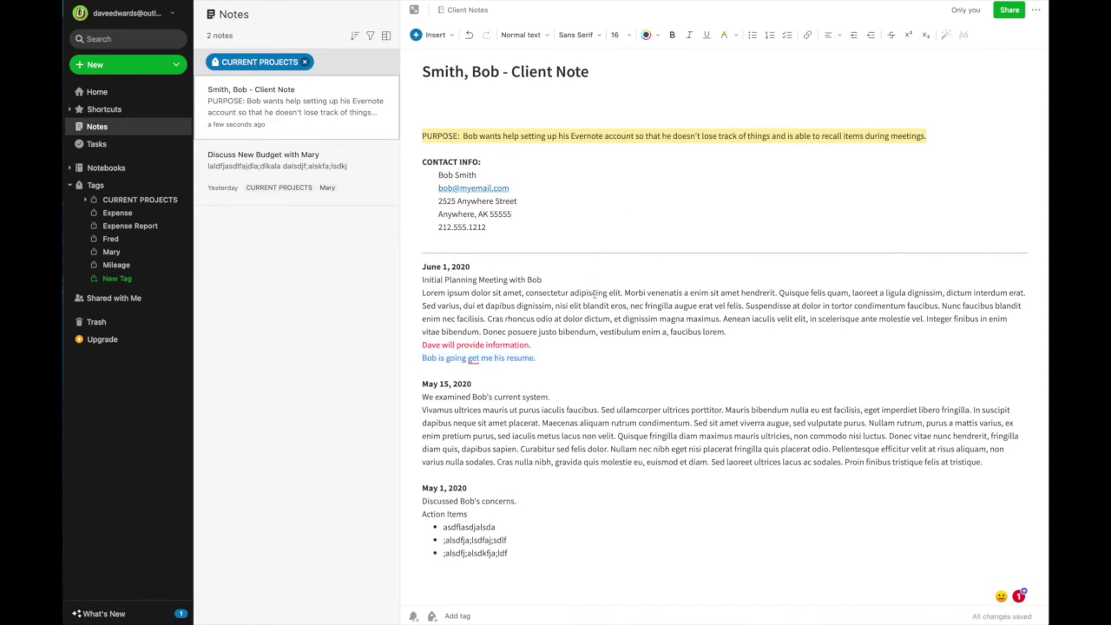
left_click(422, 267)
Filter the note list by each of the two person-name tags in turn.
left_click(425, 269)
left_click(108, 244)
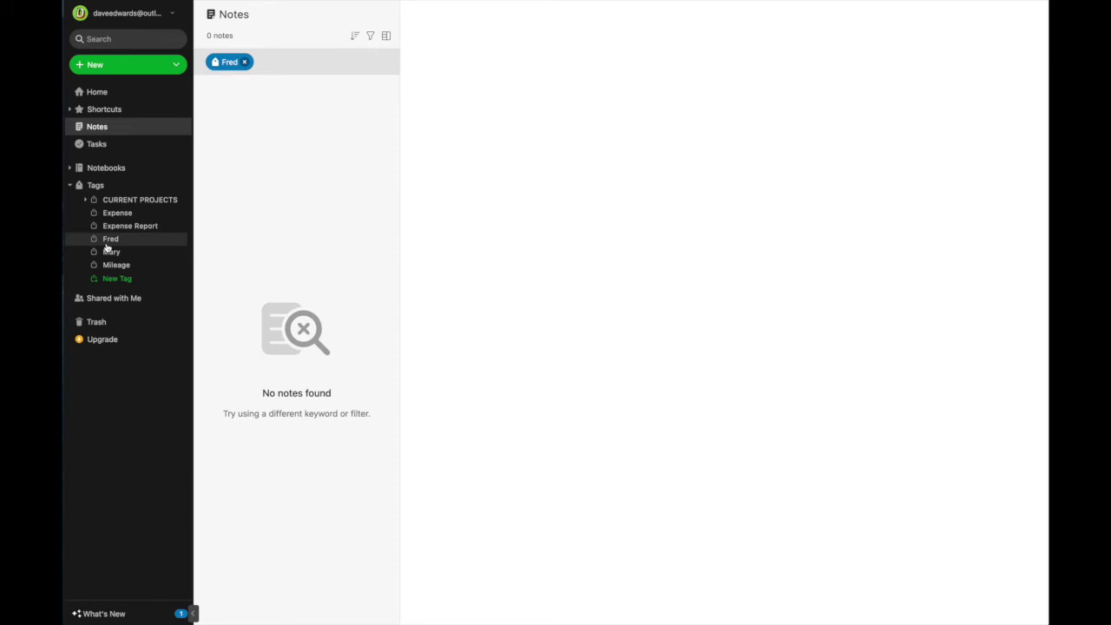
left_click(109, 252)
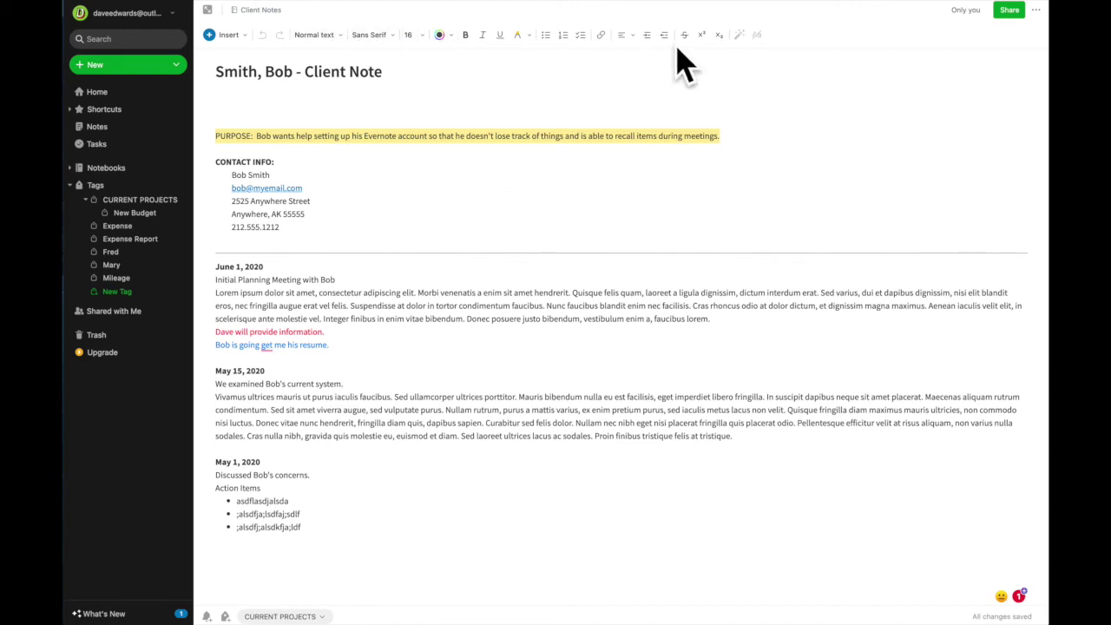
Highlight the June 1, 2020 date in green instead of yellow.
left_click(447, 36)
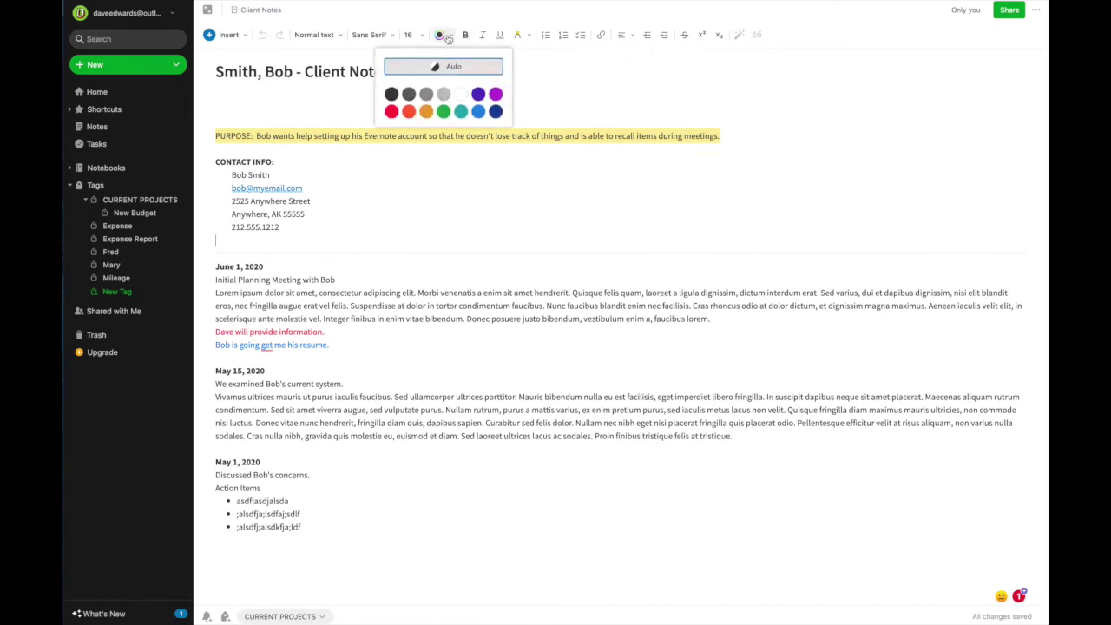
left_click(443, 36)
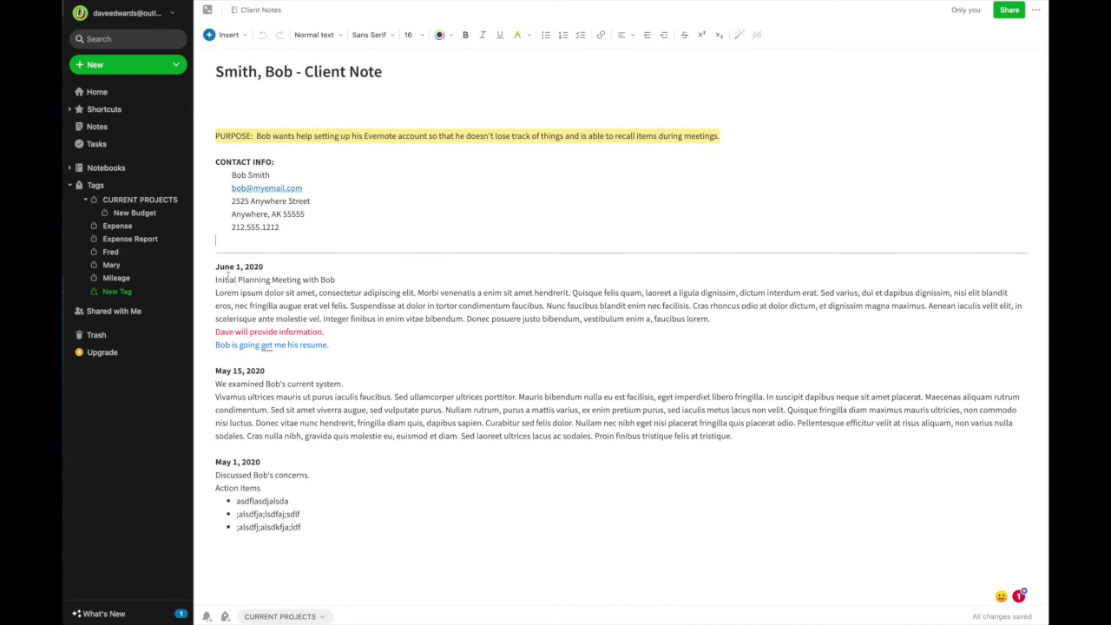
left_click_drag(216, 267, 268, 266)
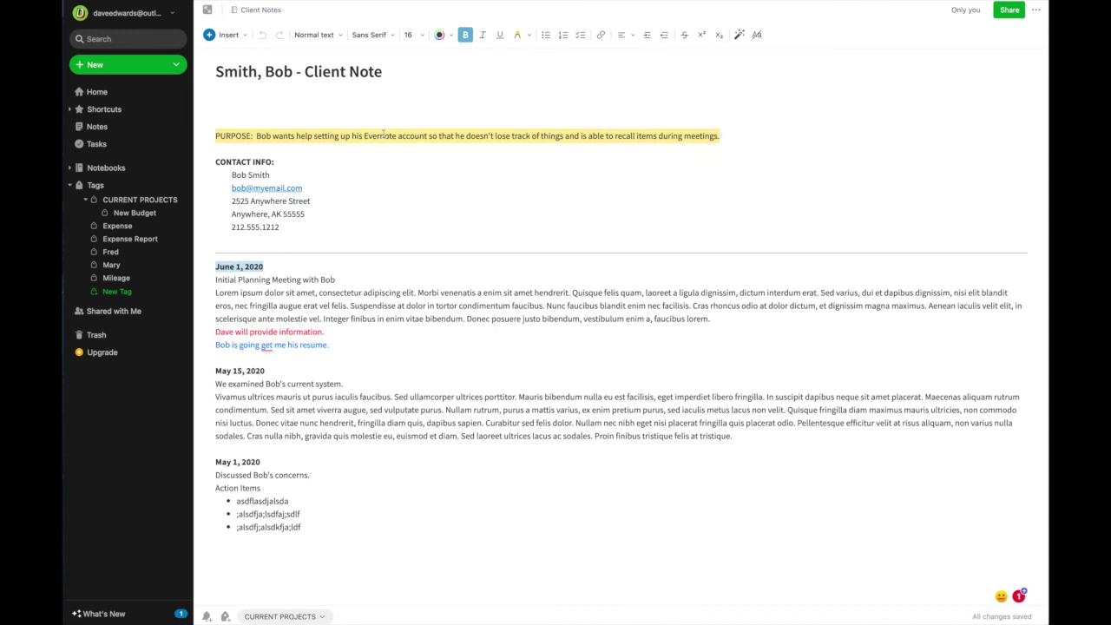
left_click(518, 36)
left_click(527, 35)
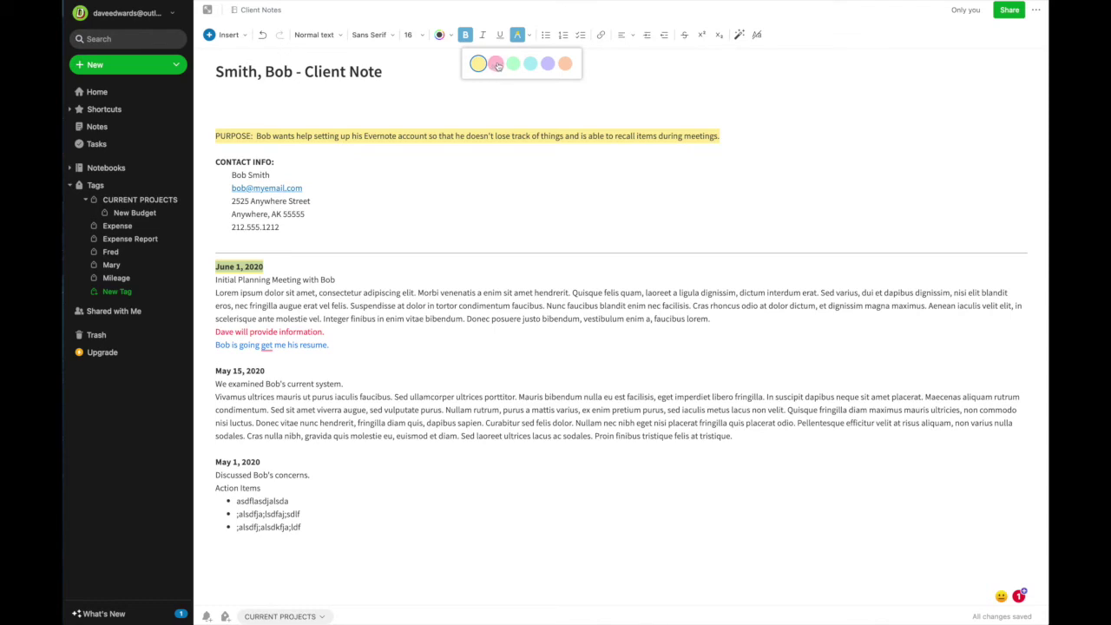
left_click(513, 65)
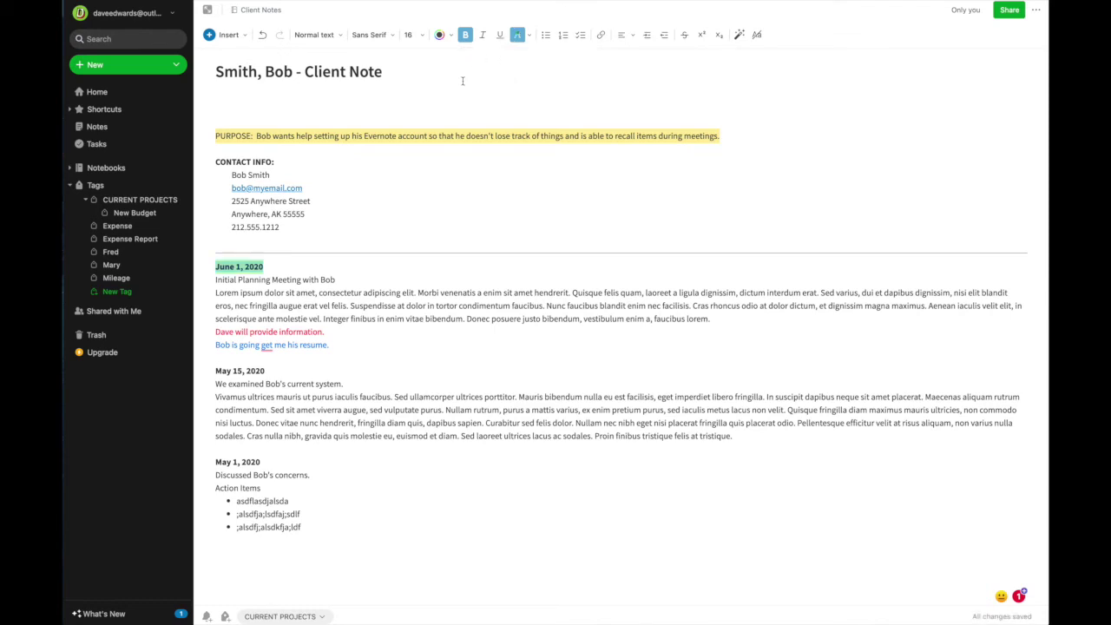
left_click(341, 271)
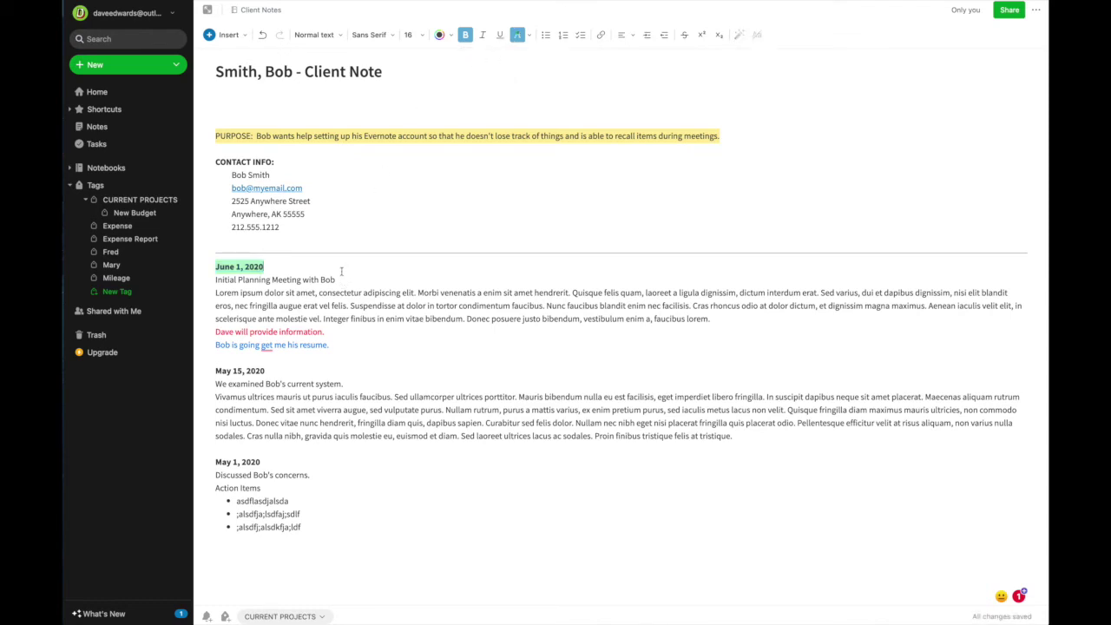
left_click(602, 37)
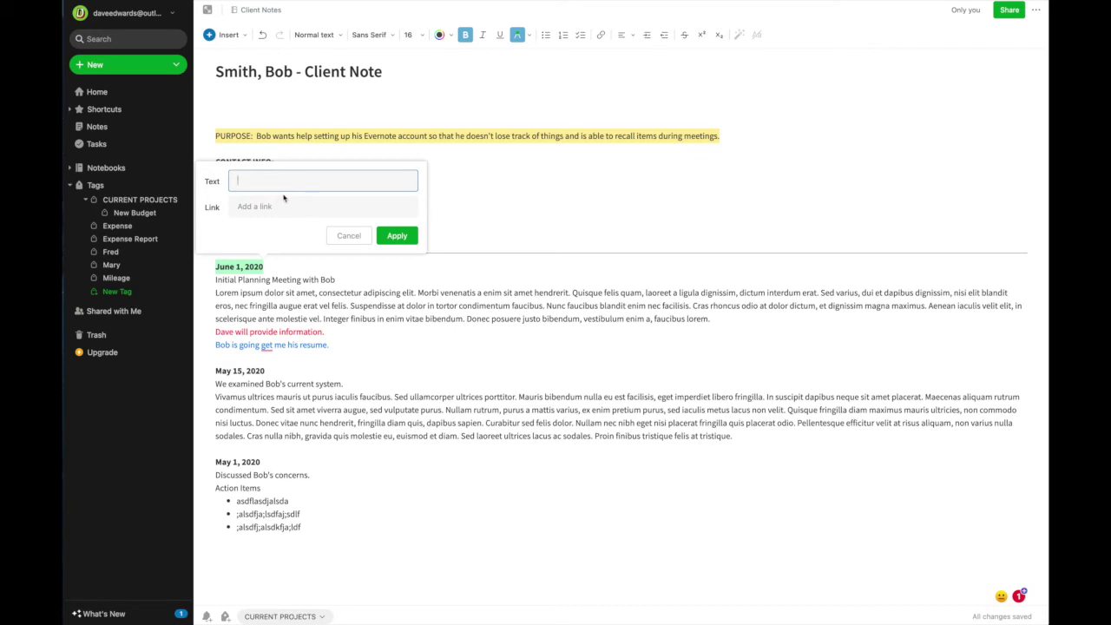
left_click(621, 35)
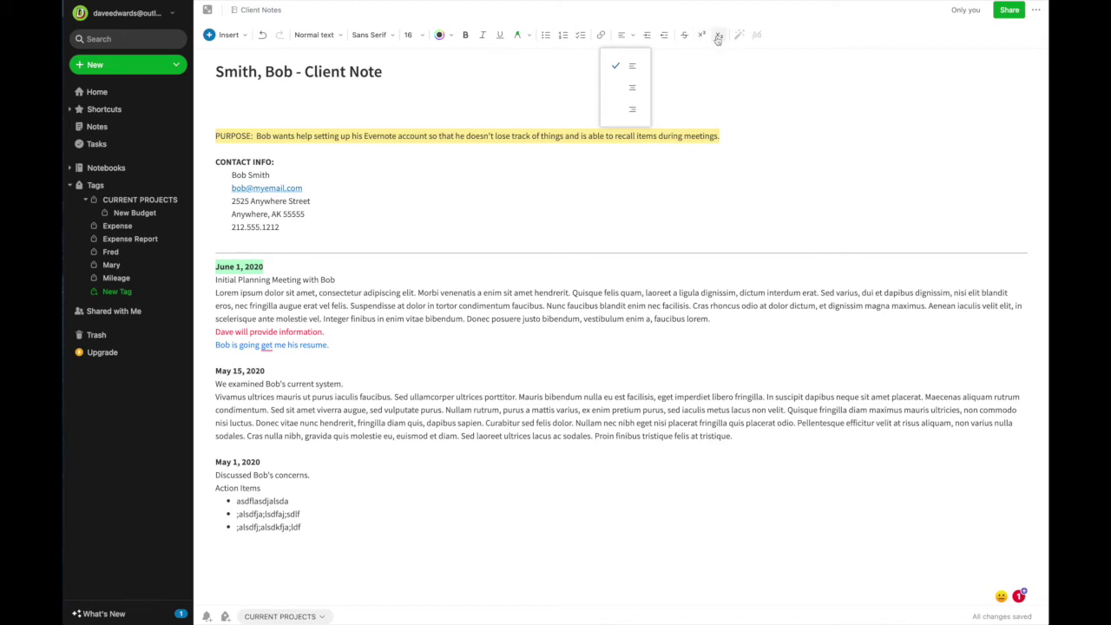
Style the CONTACT INFO: label as a Medium header.
left_click(705, 71)
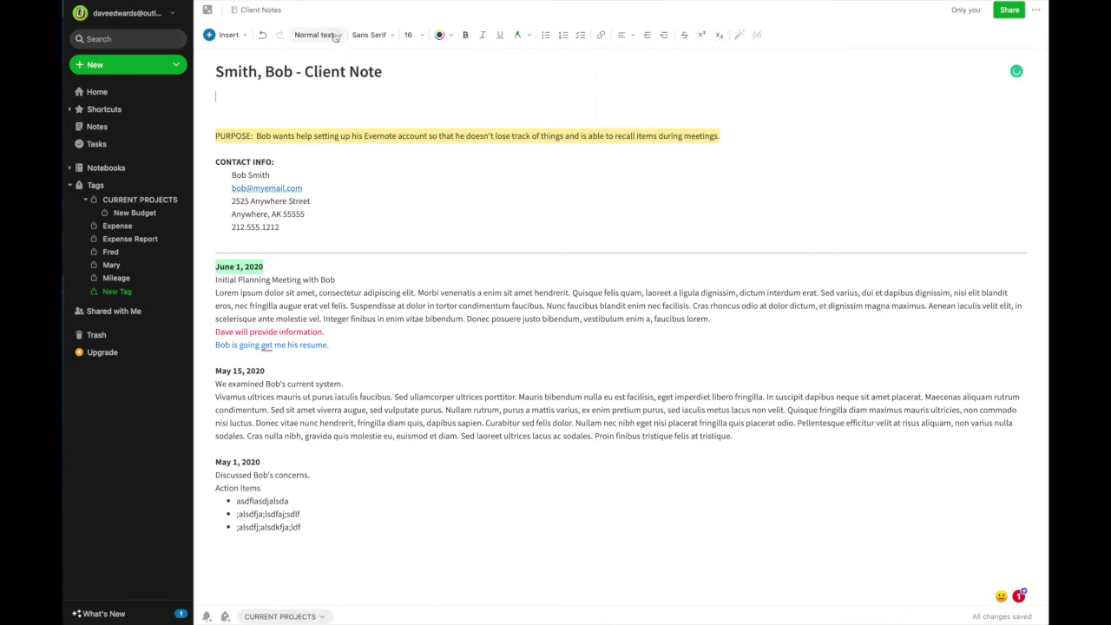
left_click(342, 37)
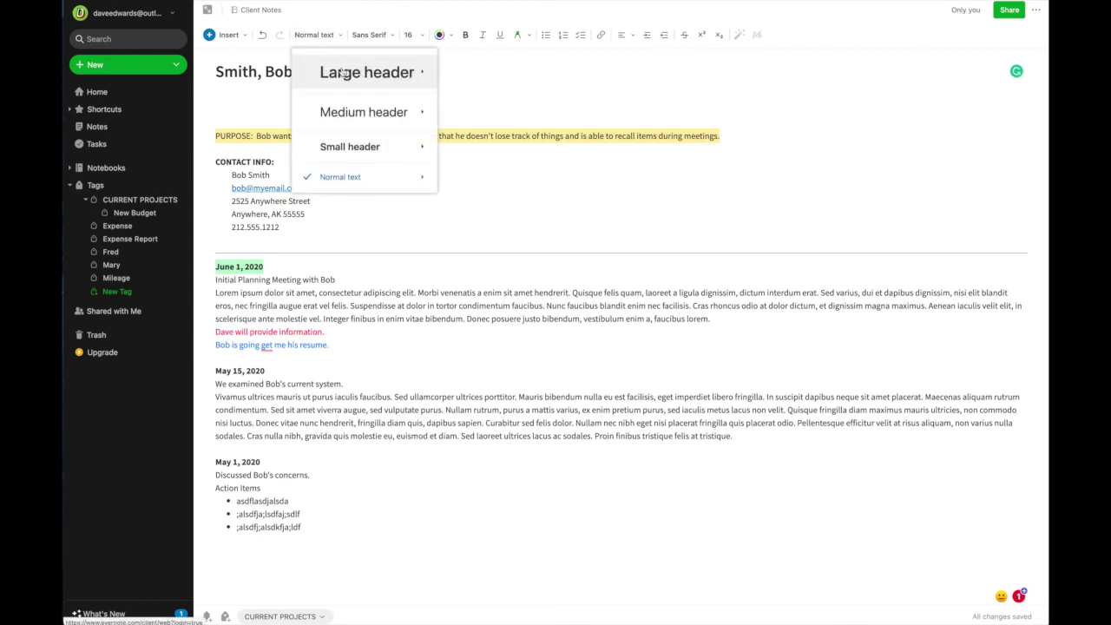
left_click(342, 202)
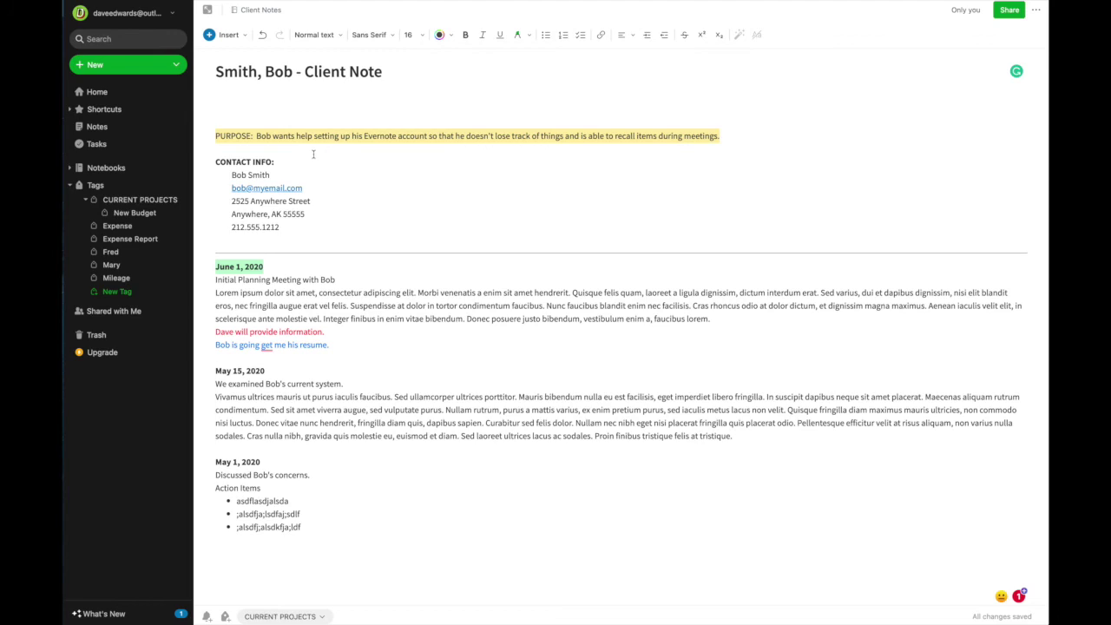
left_click_drag(273, 161, 197, 160)
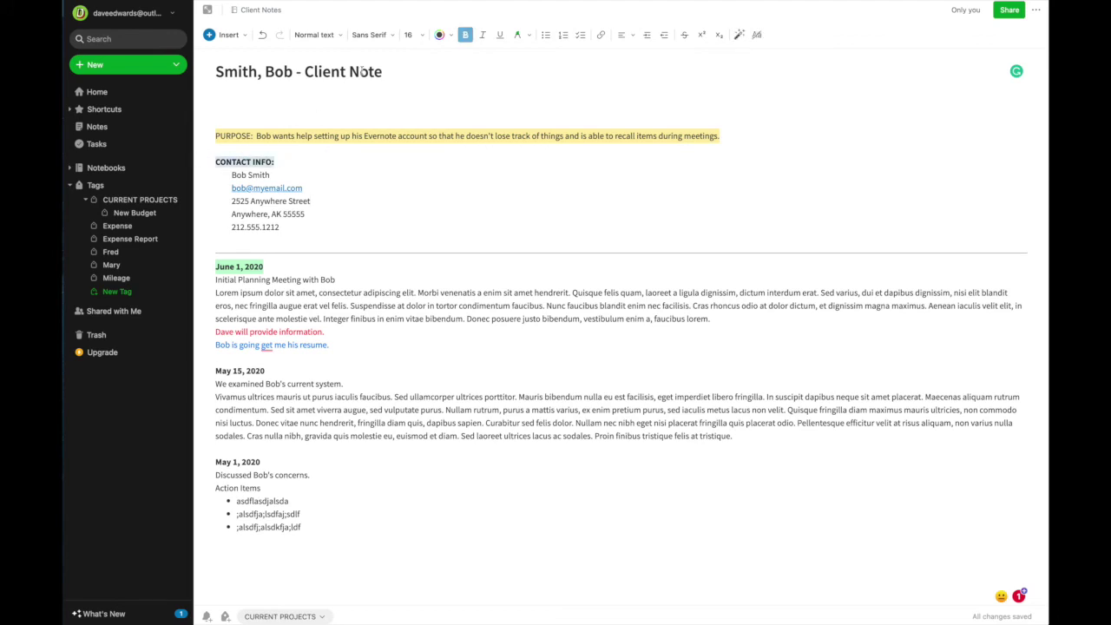
left_click(344, 37)
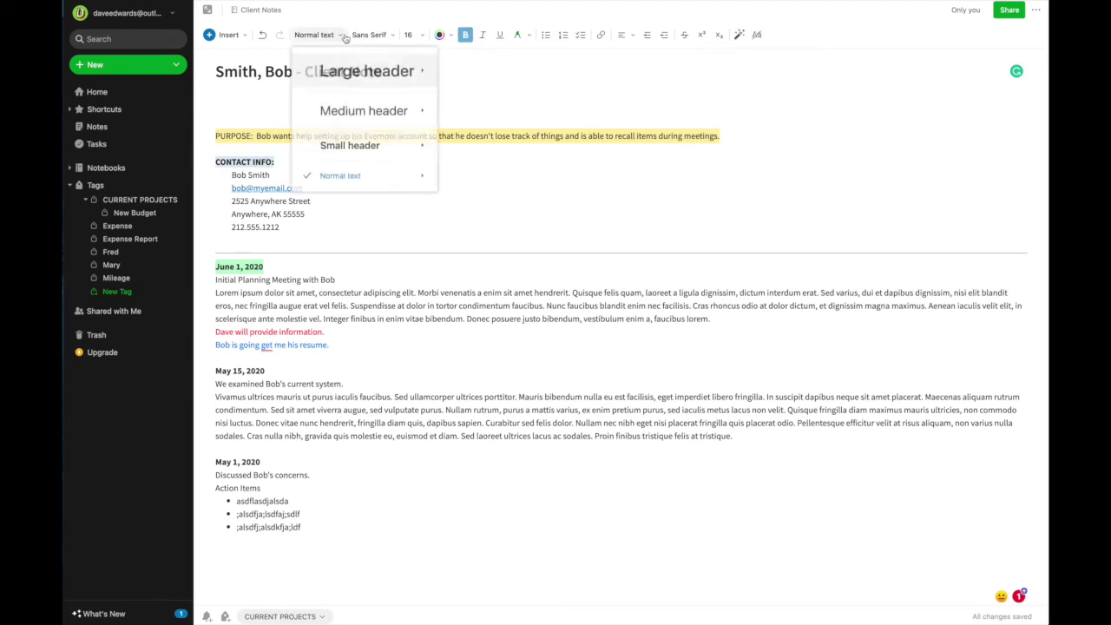
left_click(350, 108)
left_click(335, 202)
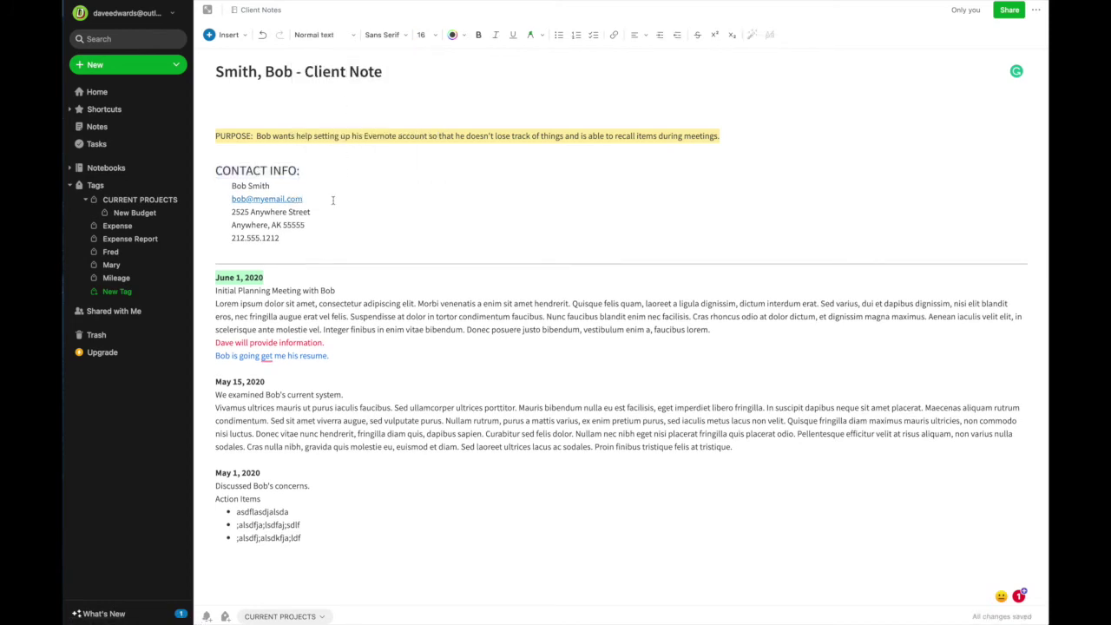
Style the June 1, 2020 date as a Small header.
left_click_drag(276, 274, 209, 274)
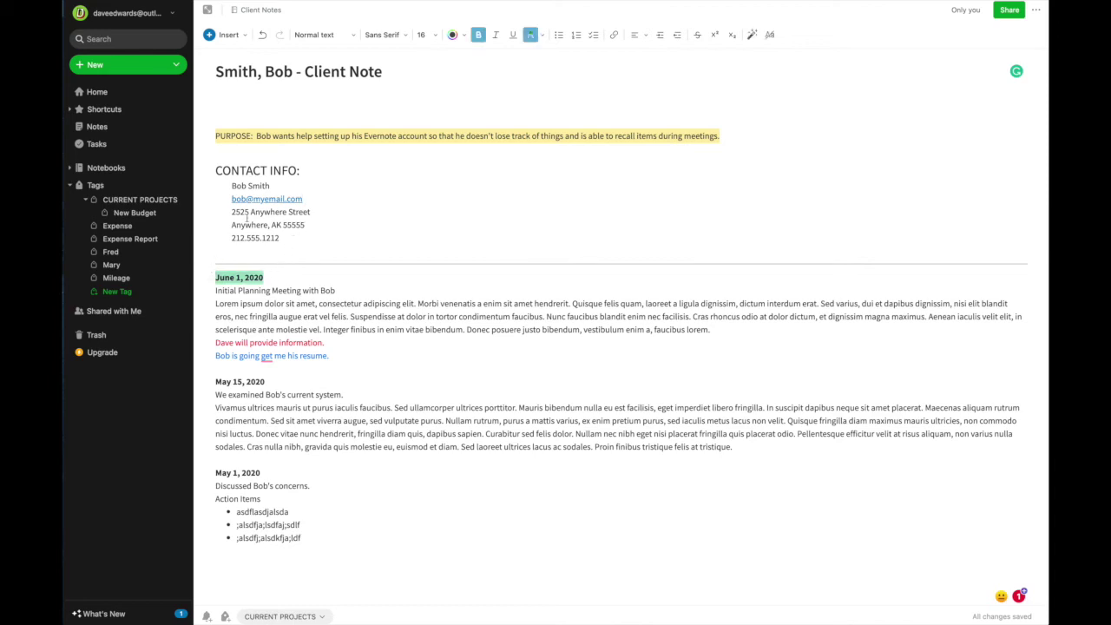
left_click(354, 40)
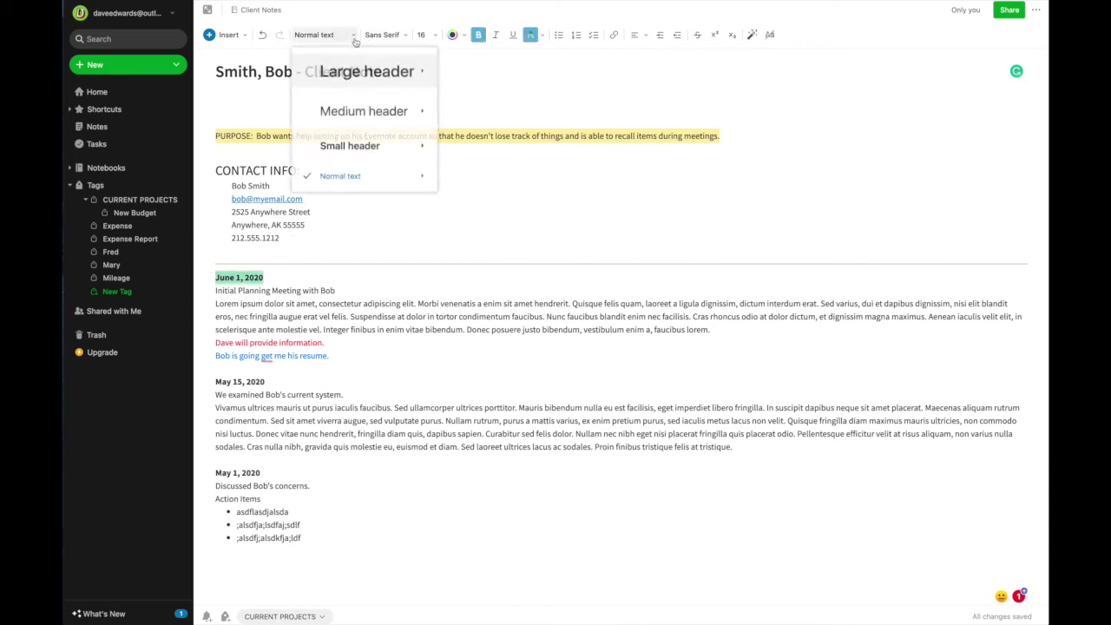
left_click(350, 146)
left_click(356, 227)
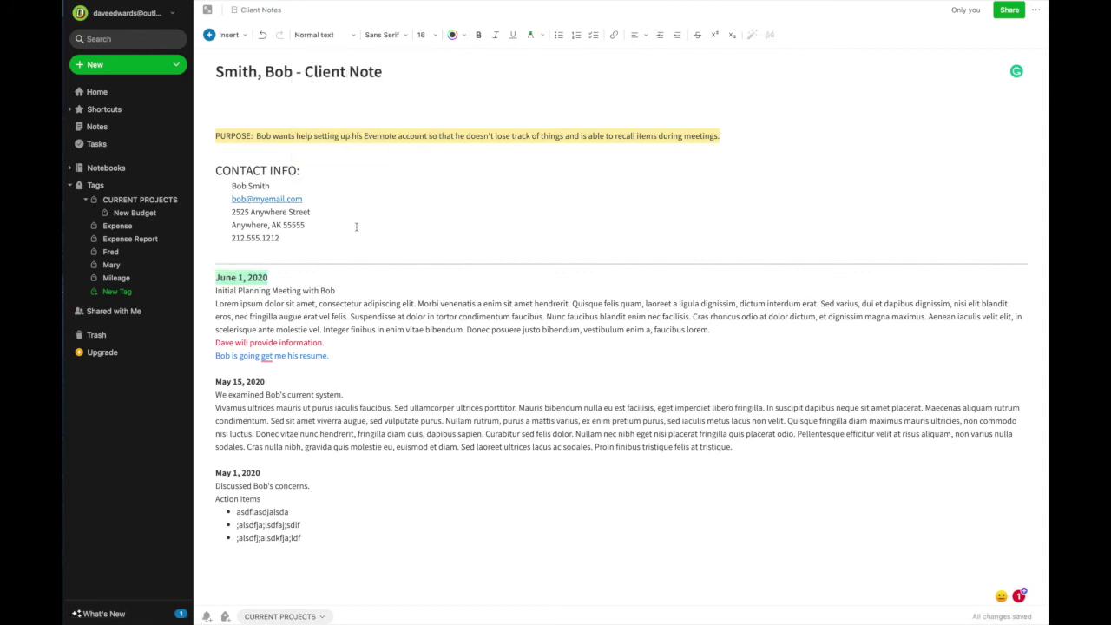
left_click(409, 76)
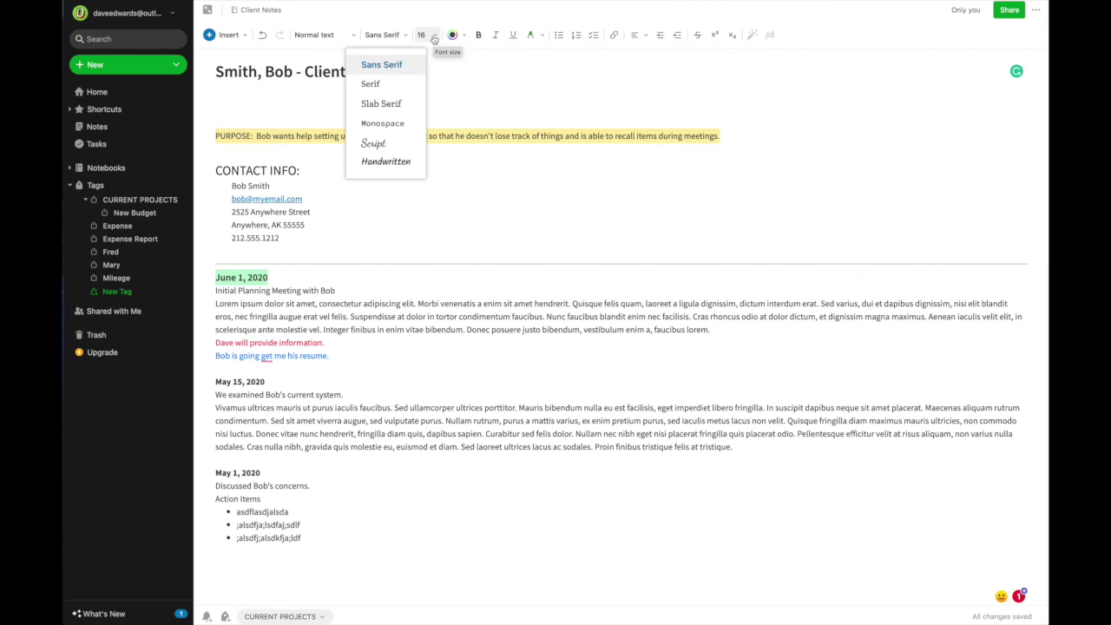
left_click(326, 87)
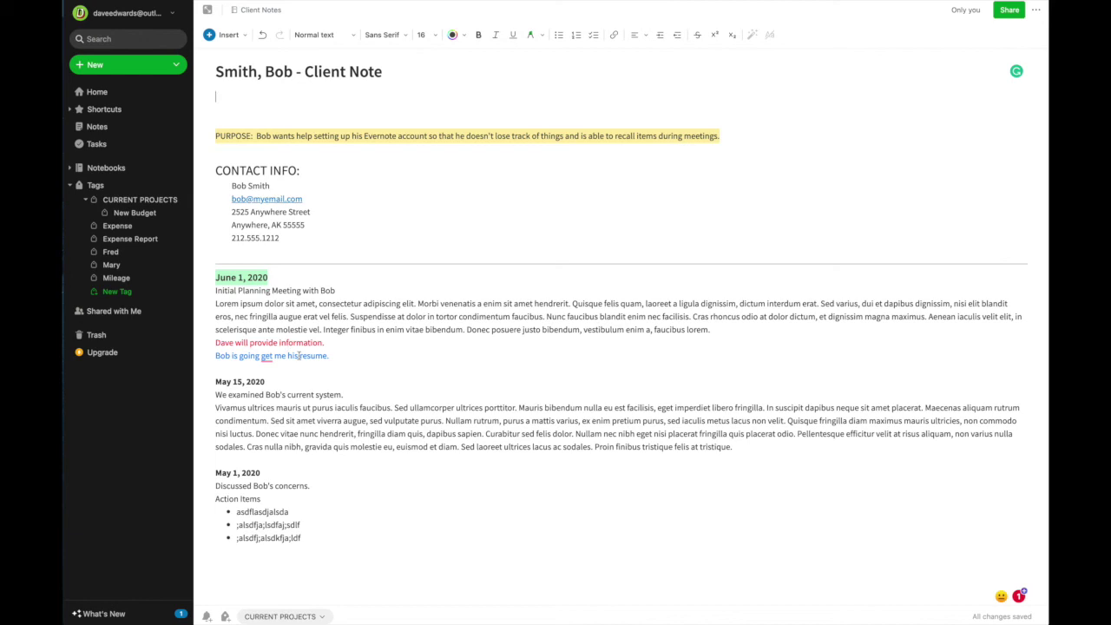
Convert the 'will provide information' line into a checkbox task.
left_click_drag(327, 346, 205, 342)
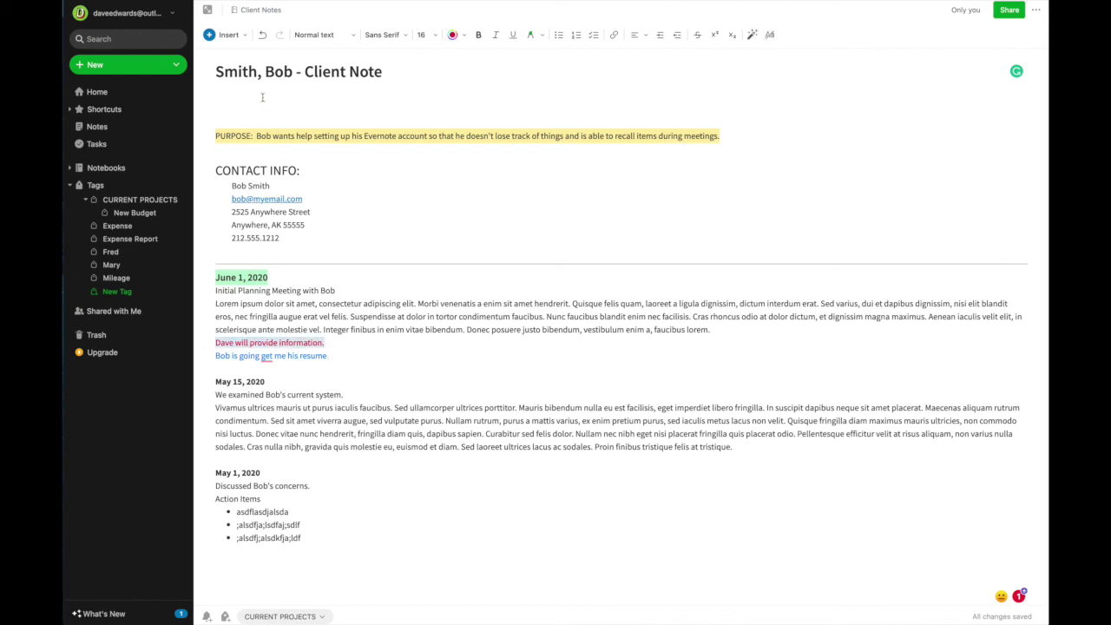
left_click(242, 39)
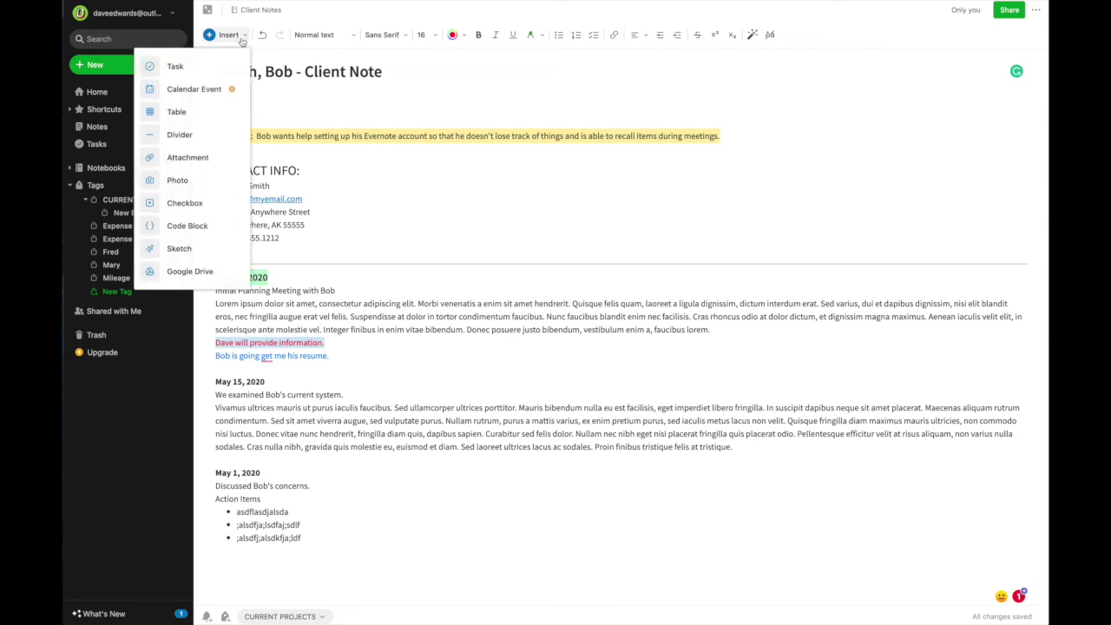
left_click(175, 67)
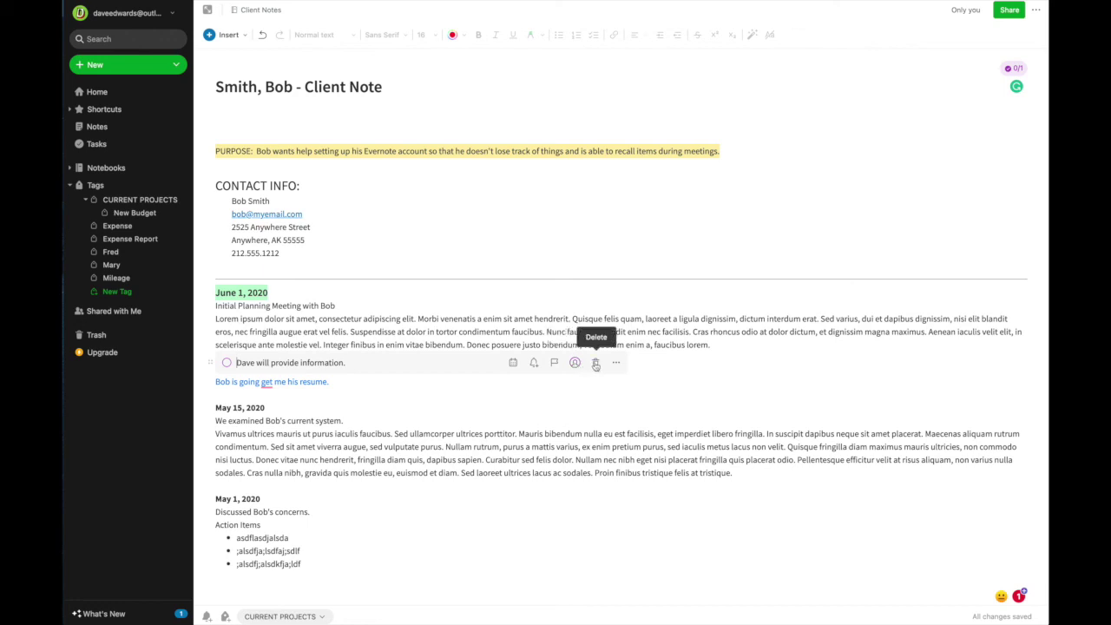
left_click(502, 387)
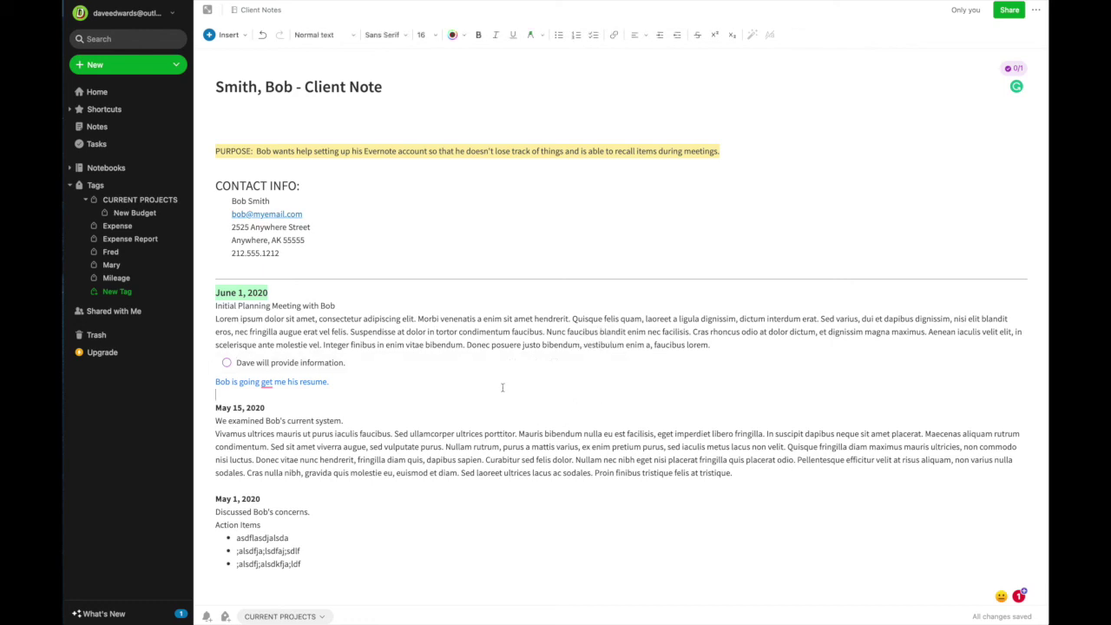